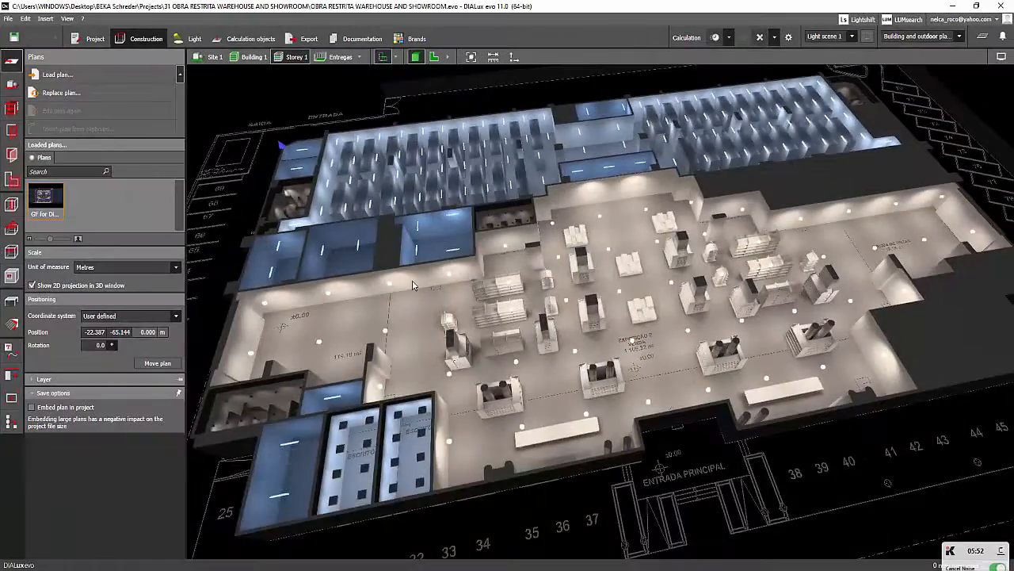
pyautogui.scroll(3, 448, 267)
pyautogui.moveTo(446, 266); pyautogui.dragTo(555, 316, button='right')
pyautogui.scroll(3, 492, 281)
pyautogui.scroll(-5, 472, 326)
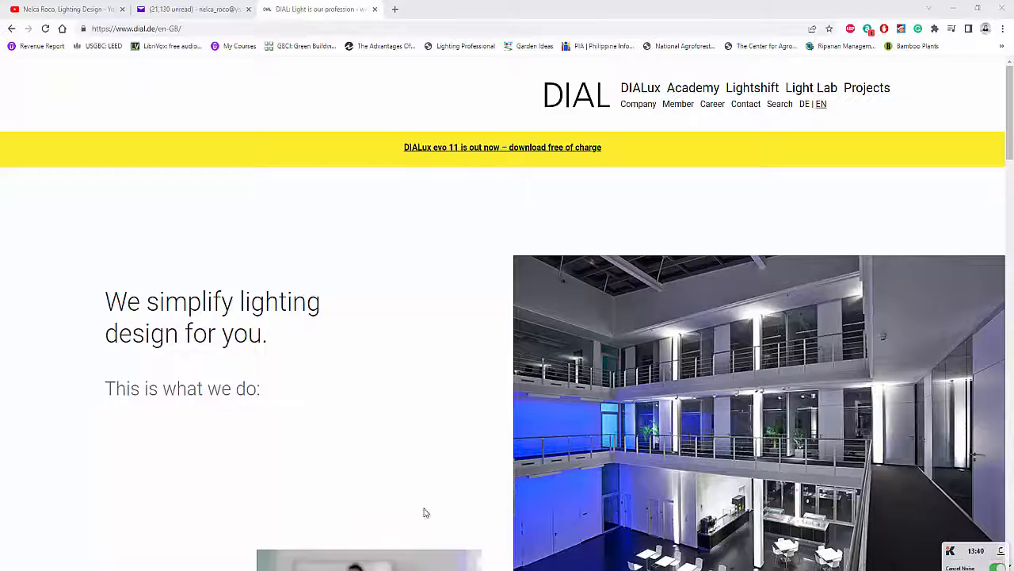
# - Look through the DIAL website's home page and open the free DIALux evo 11 download link
pyautogui.scroll(-3, 424, 513)
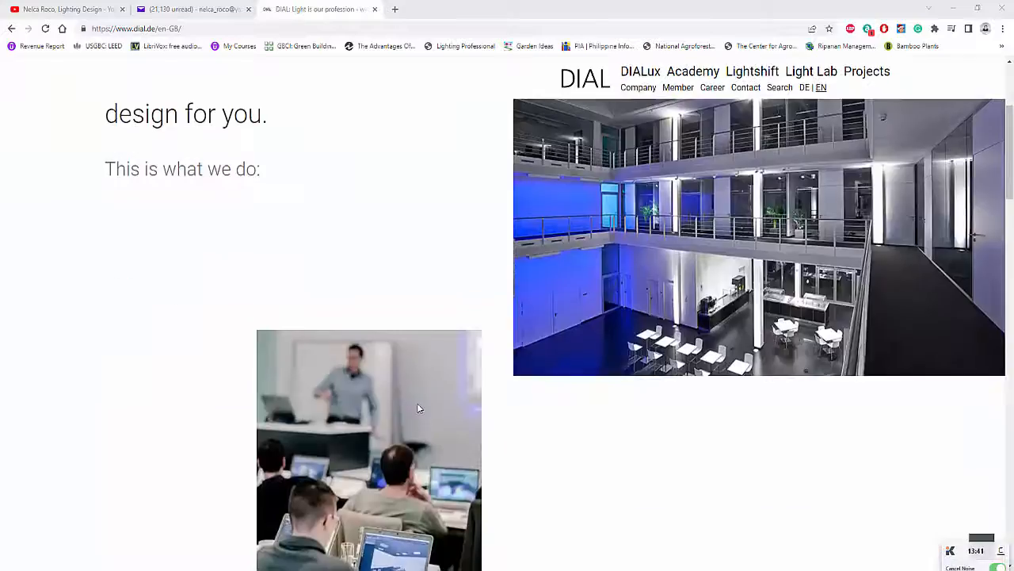
pyautogui.scroll(3, 417, 403)
pyautogui.click(552, 149)
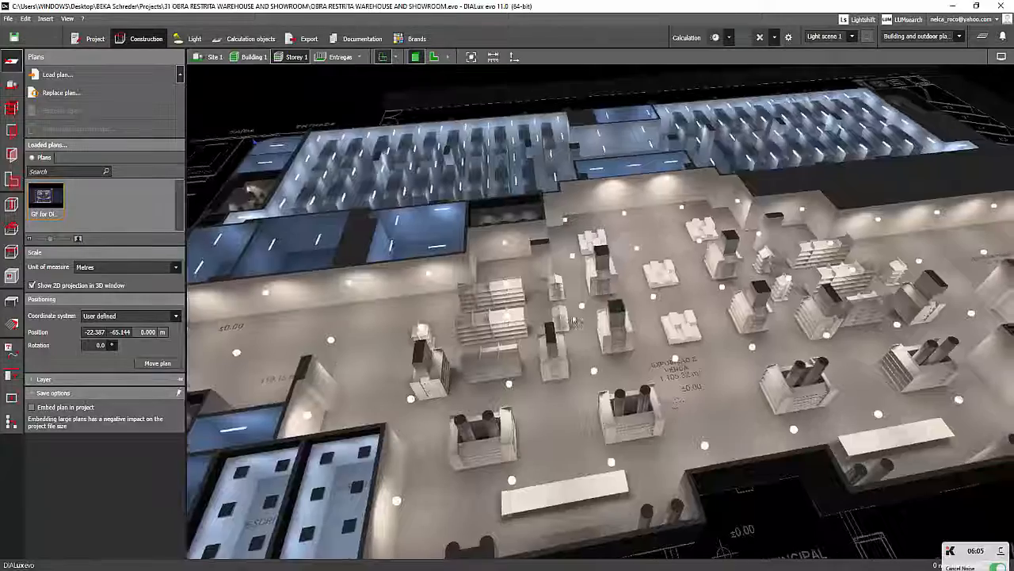
# - Check the saved views in the export tools and bring up the Raytracer settings
pyautogui.moveTo(657, 274); pyautogui.dragTo(553, 287)
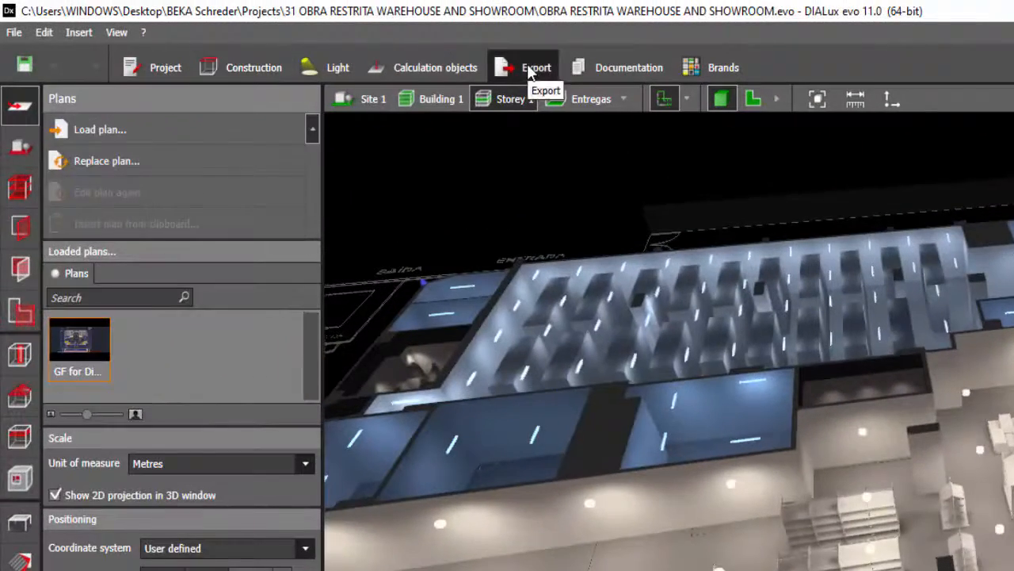
pyautogui.click(462, 58)
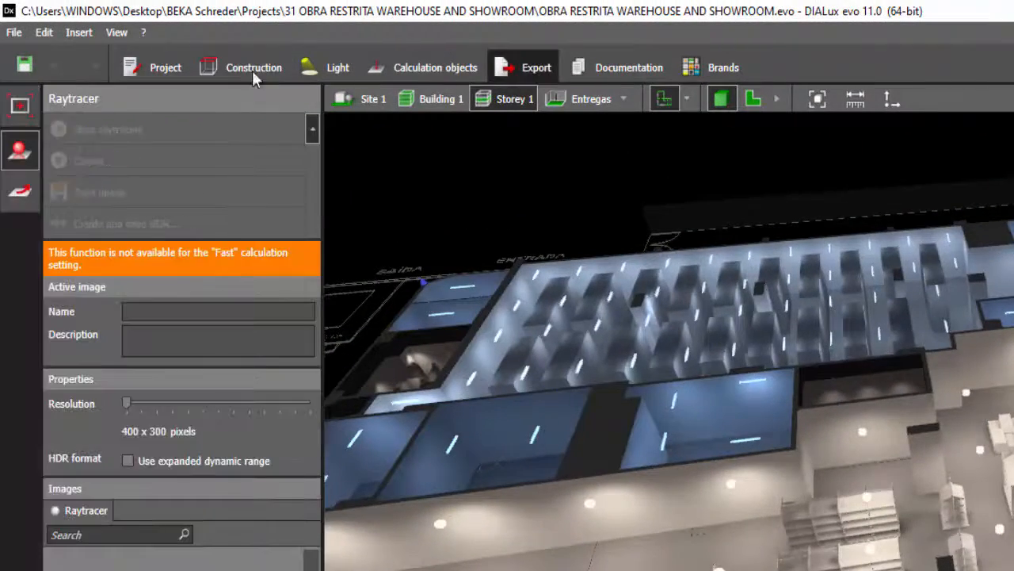
pyautogui.click(26, 109)
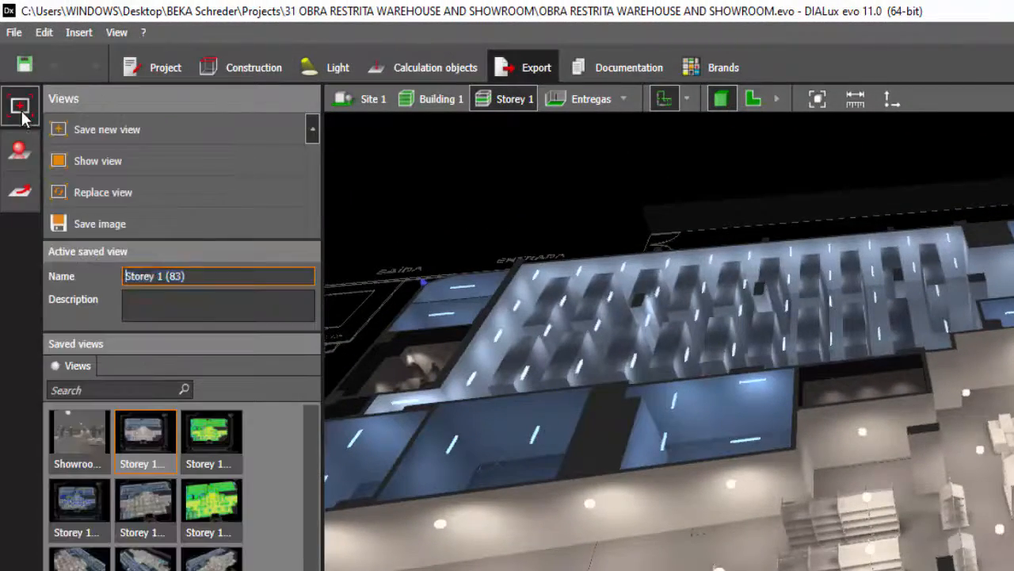
pyautogui.click(20, 159)
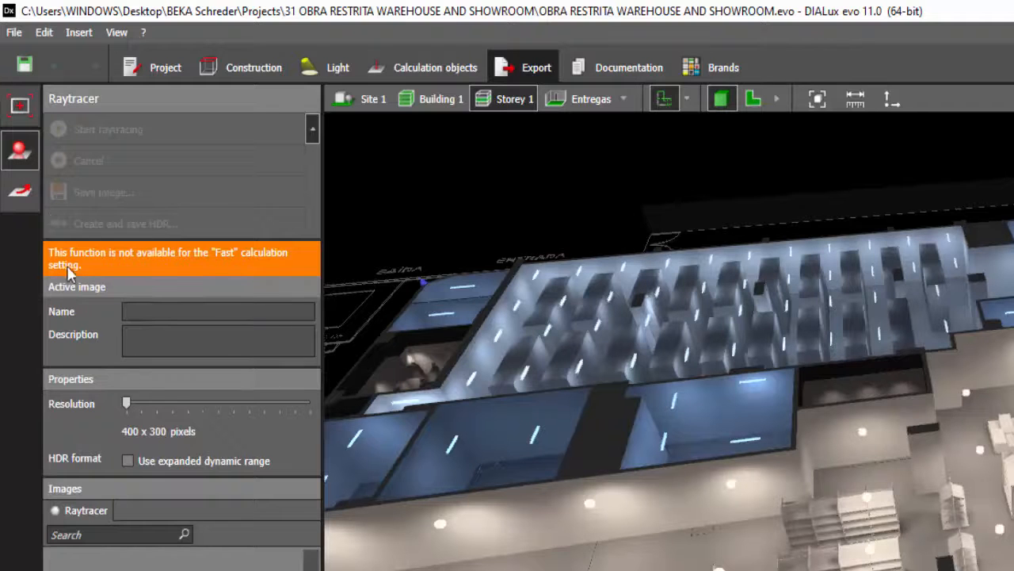
# - Change the calculation setting from Fast to Standard so that raytracing can be used
pyautogui.moveTo(574, 319); pyautogui.dragTo(626, 408)
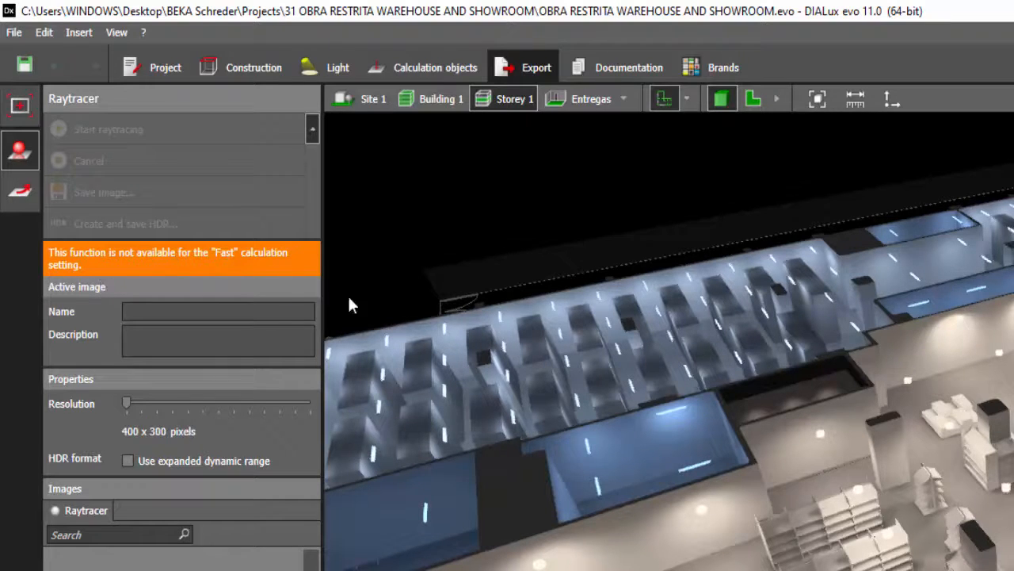
pyautogui.moveTo(951, 372); pyautogui.dragTo(919, 365)
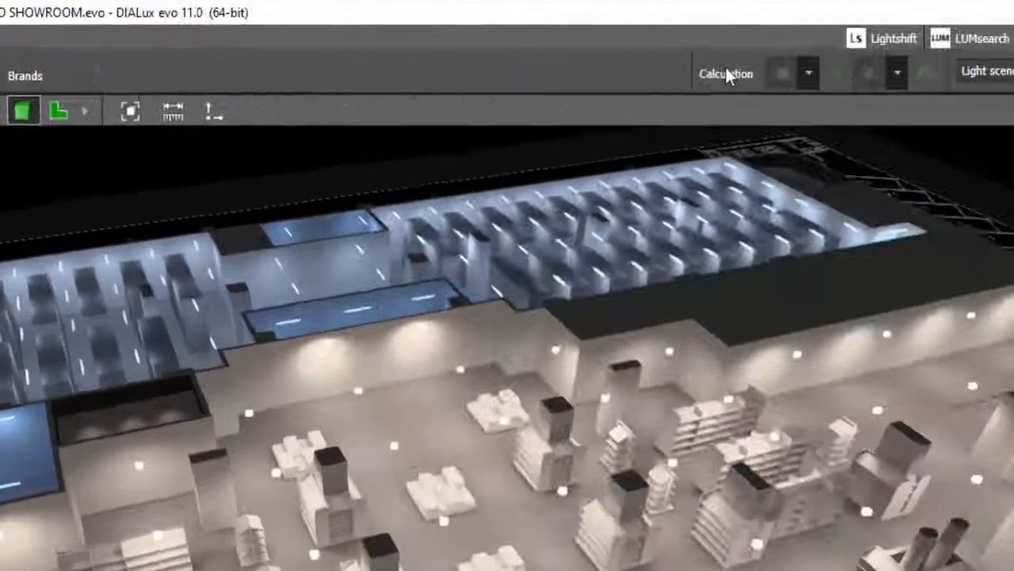
pyautogui.moveTo(591, 246); pyautogui.dragTo(510, 321)
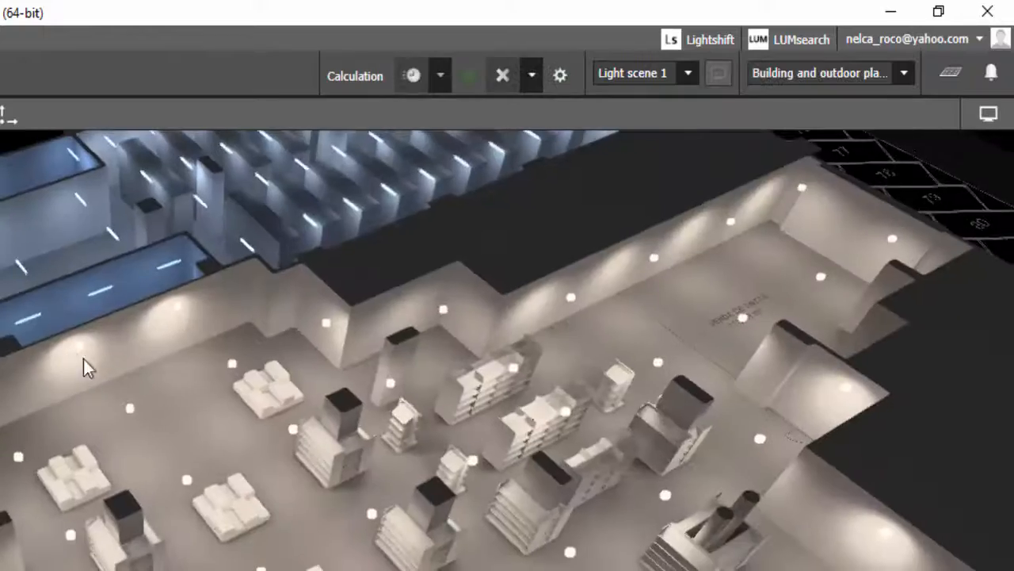
pyautogui.click(560, 76)
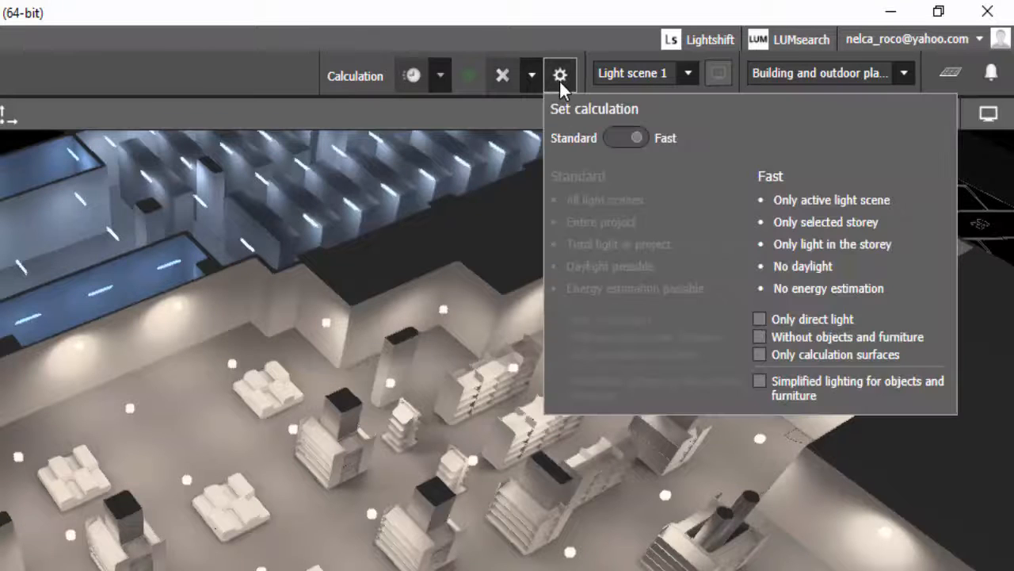
pyautogui.click(249, 69)
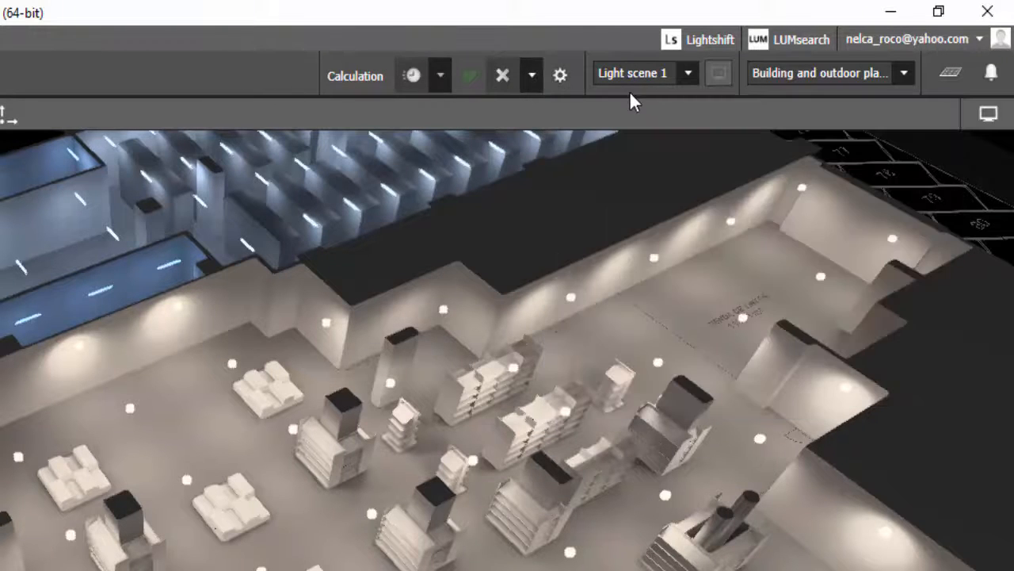
pyautogui.click(564, 82)
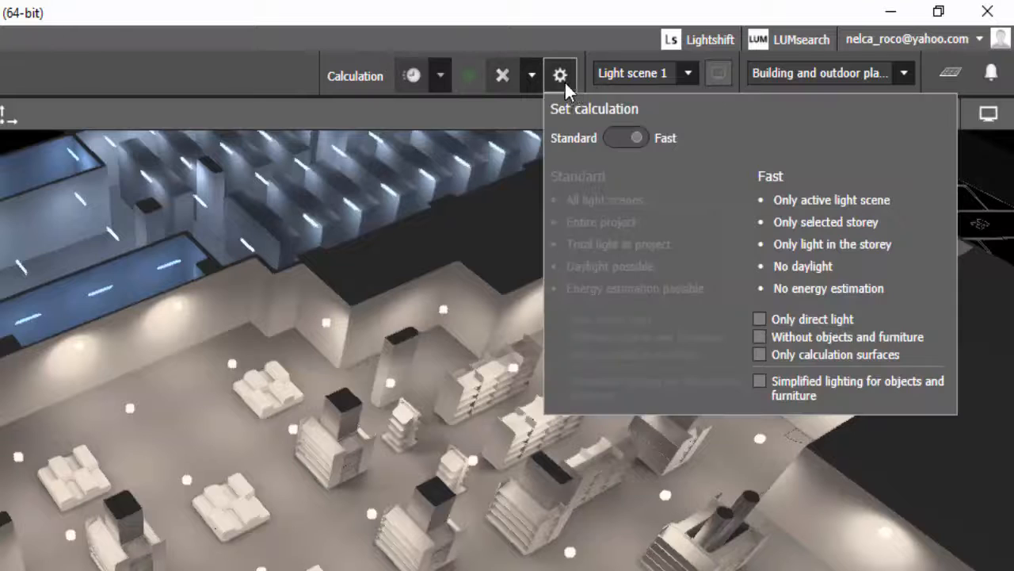
pyautogui.click(612, 140)
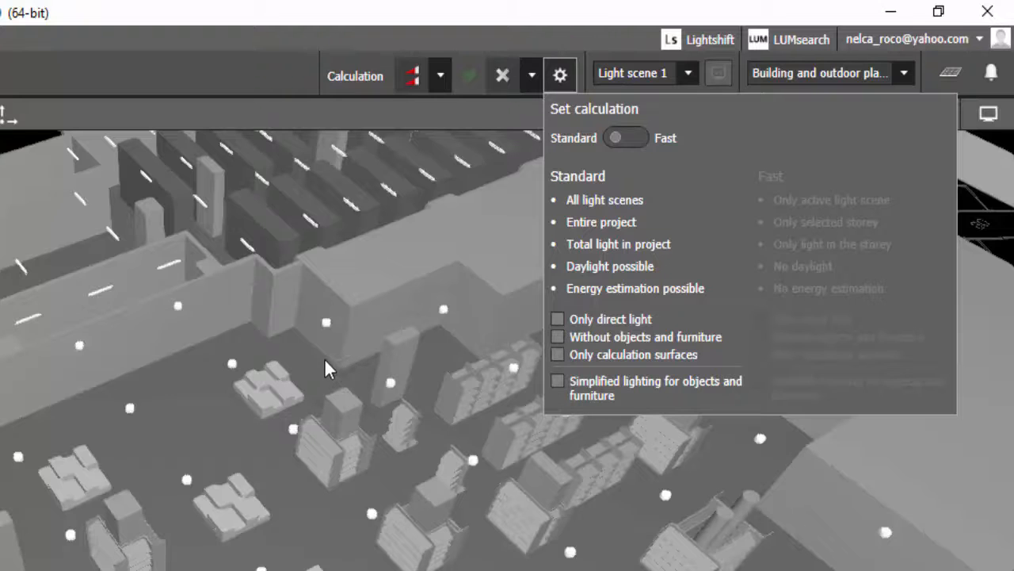
pyautogui.click(302, 403)
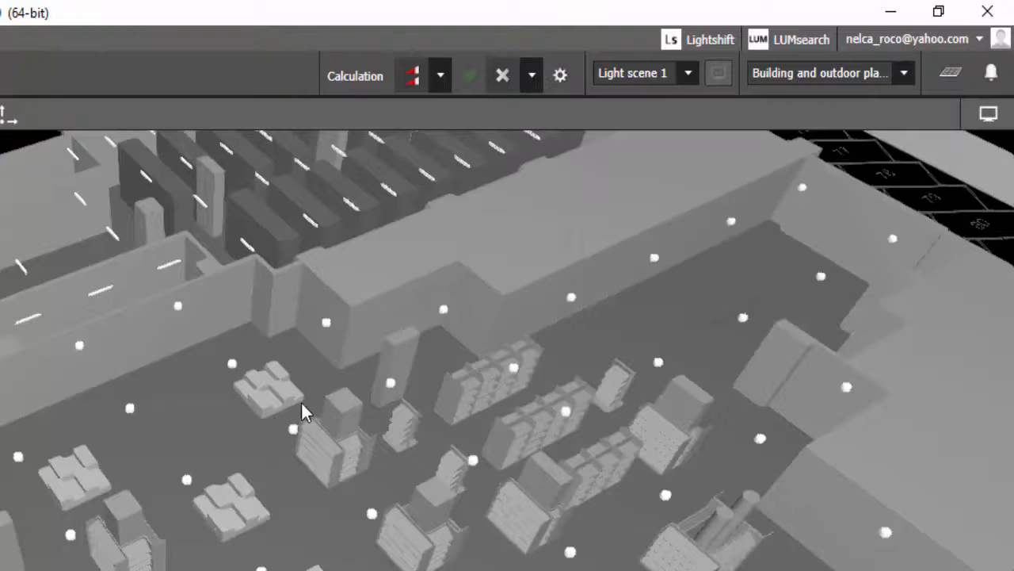
# - Recheck the Standard calculation settings and examine the uncalculated showroom interior from close up
pyautogui.moveTo(286, 413); pyautogui.dragTo(245, 430, button='right')
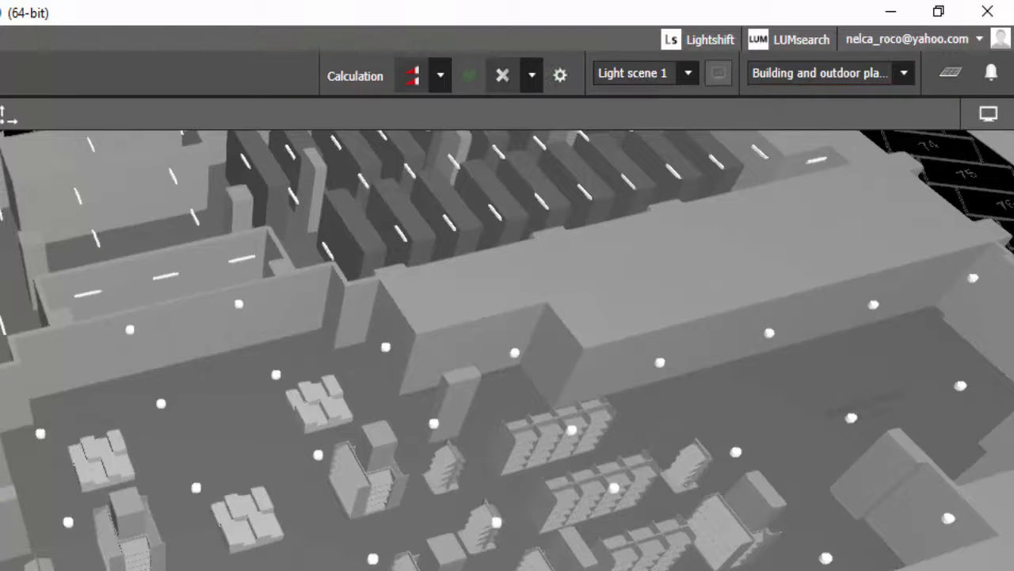
pyautogui.click(561, 77)
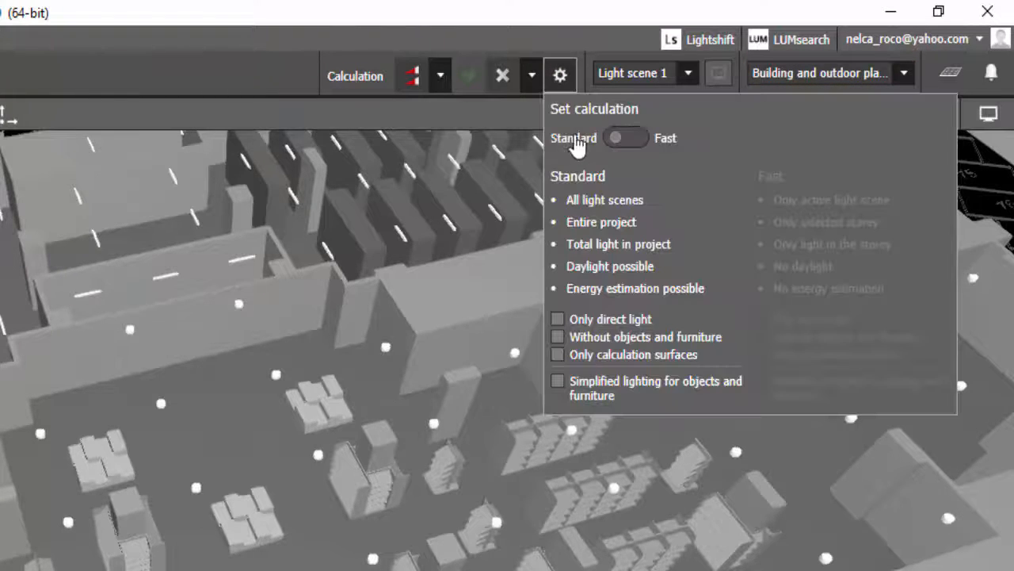
pyautogui.click(91, 484)
pyautogui.moveTo(91, 483); pyautogui.dragTo(106, 469, button='right')
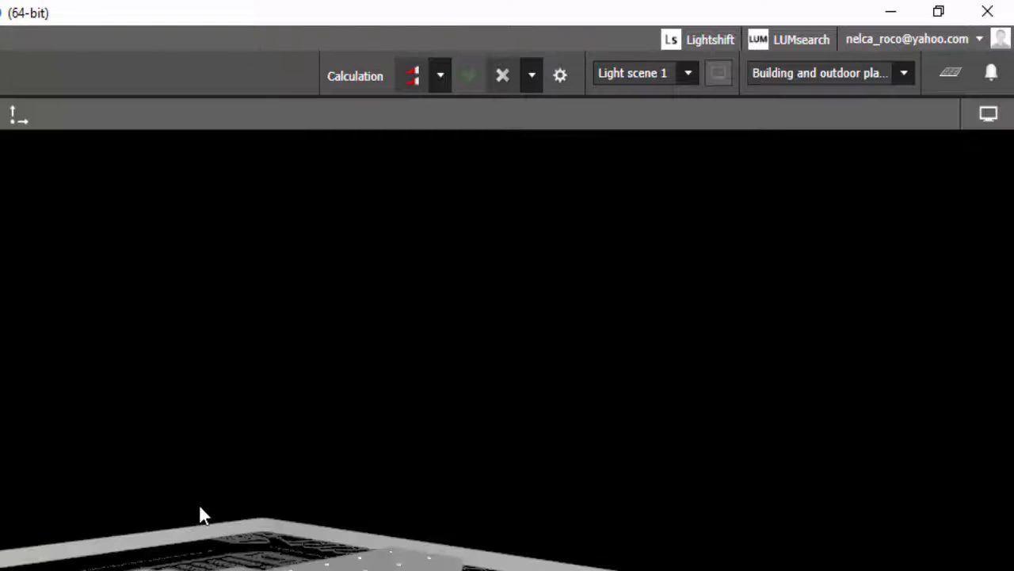
pyautogui.scroll(10, 170, 558)
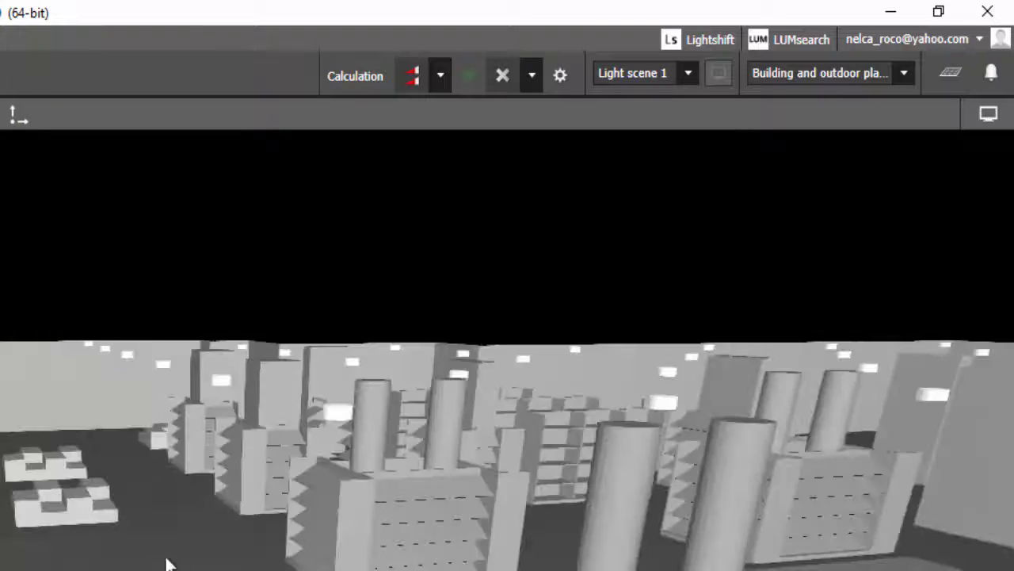
pyautogui.moveTo(165, 558); pyautogui.dragTo(172, 484, button='right')
pyautogui.scroll(3, 35, 534)
pyautogui.moveTo(172, 484); pyautogui.dragTo(150, 570, button='middle')
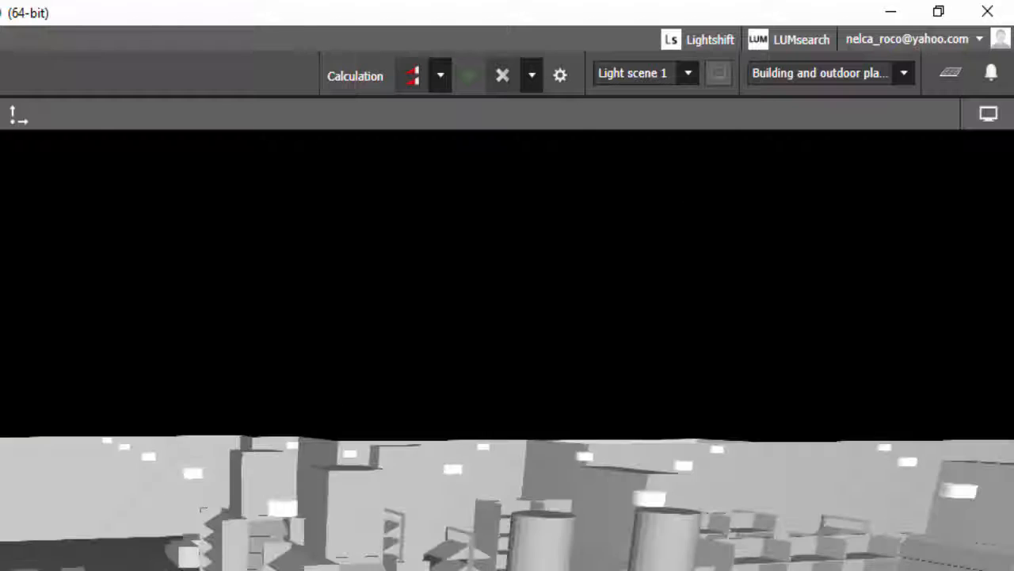
pyautogui.moveTo(151, 570); pyautogui.dragTo(179, 559, button='right')
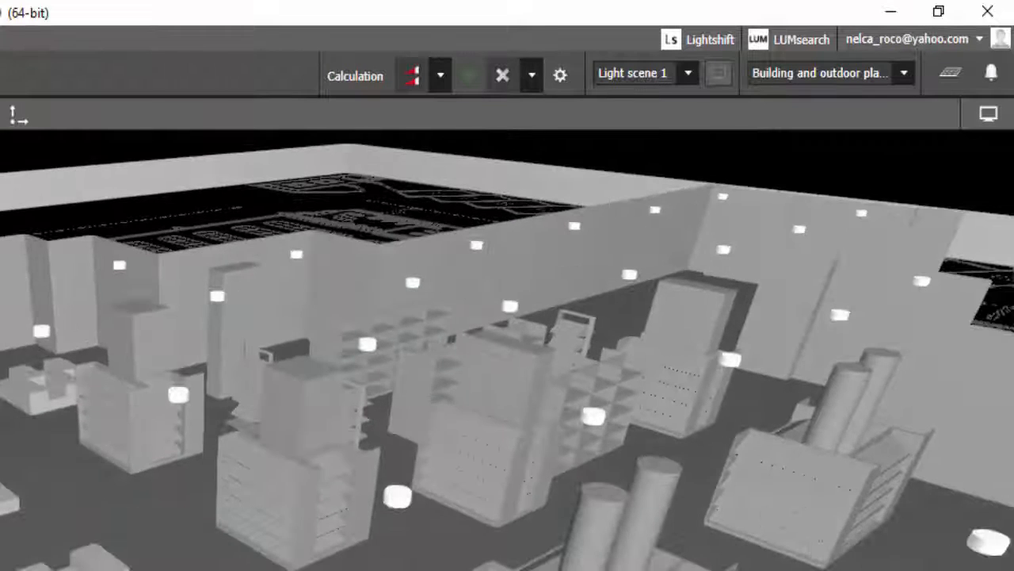
# - Run the Standard calculation for all light scenes of the project
pyautogui.click(438, 77)
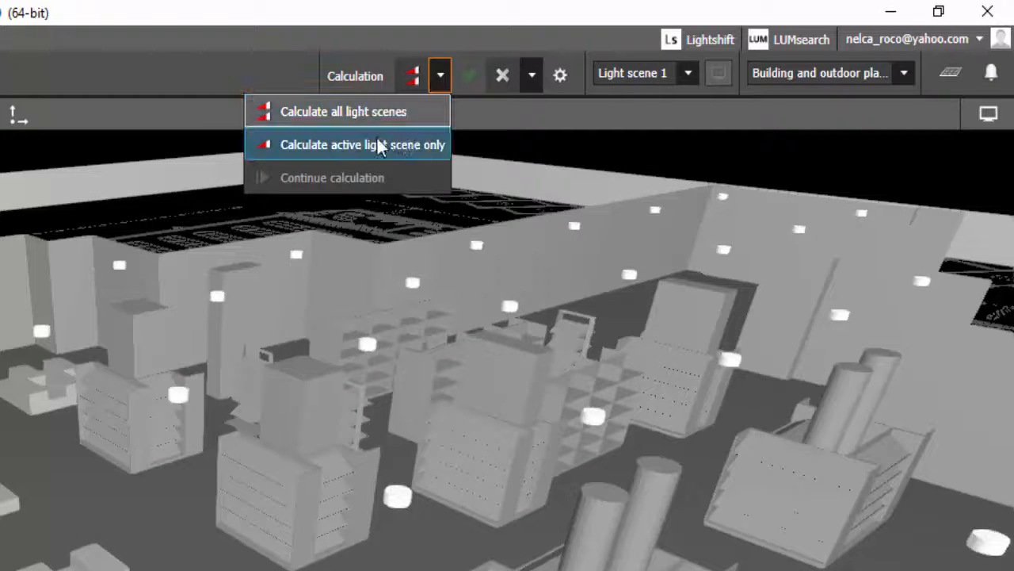
pyautogui.click(352, 82)
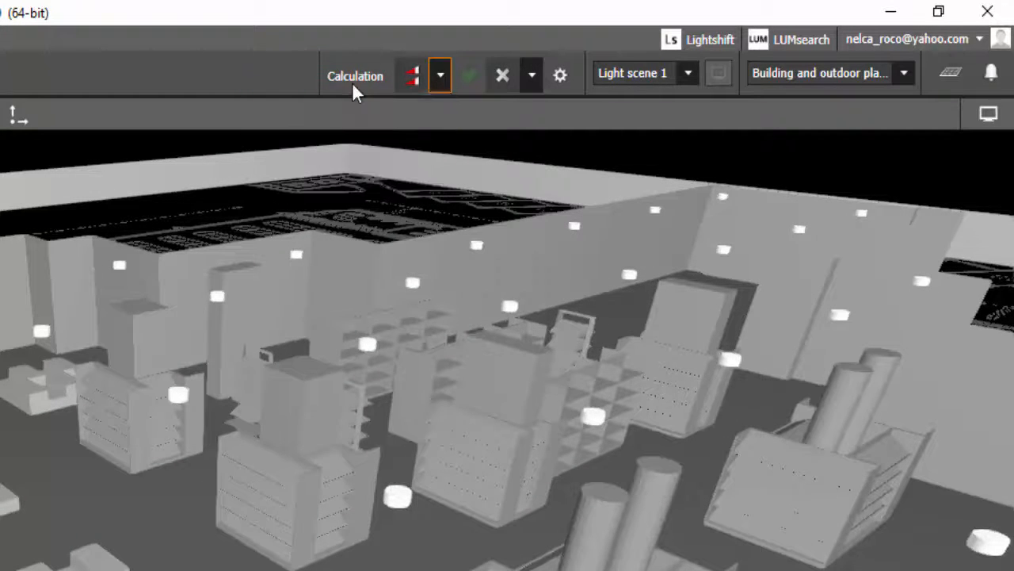
pyautogui.click(420, 83)
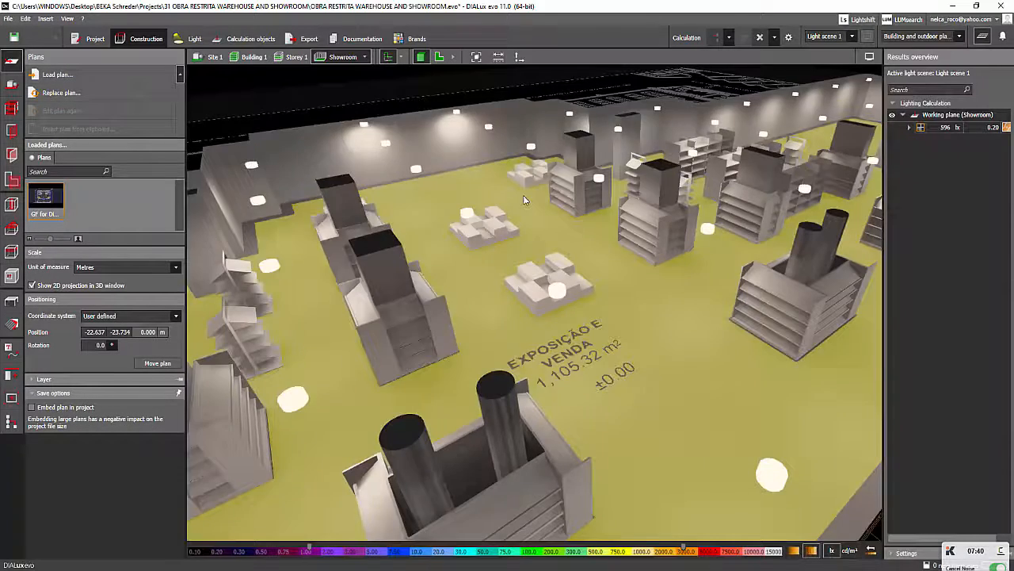
# - Look over the calculated showroom, hide the results overview and inspect the lighting across Storey 1
pyautogui.moveTo(577, 176); pyautogui.dragTo(539, 196, button='right')
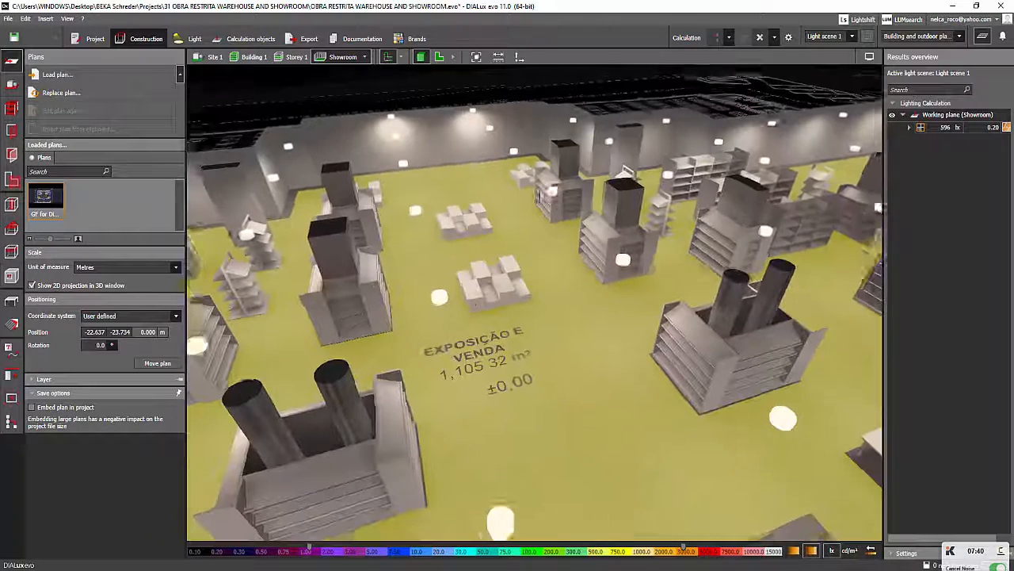
pyautogui.click(982, 36)
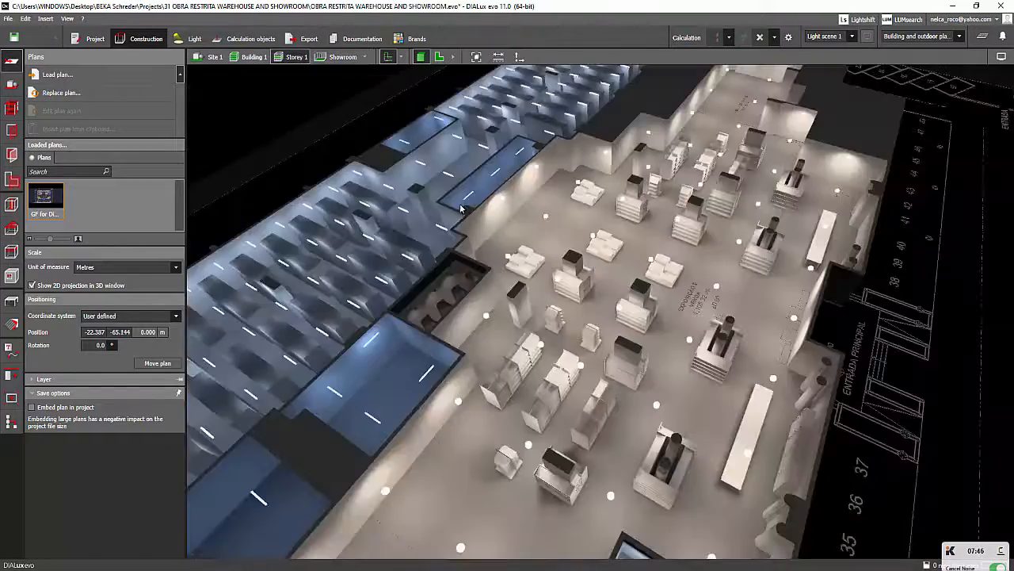
pyautogui.moveTo(507, 228); pyautogui.dragTo(408, 240, button='right')
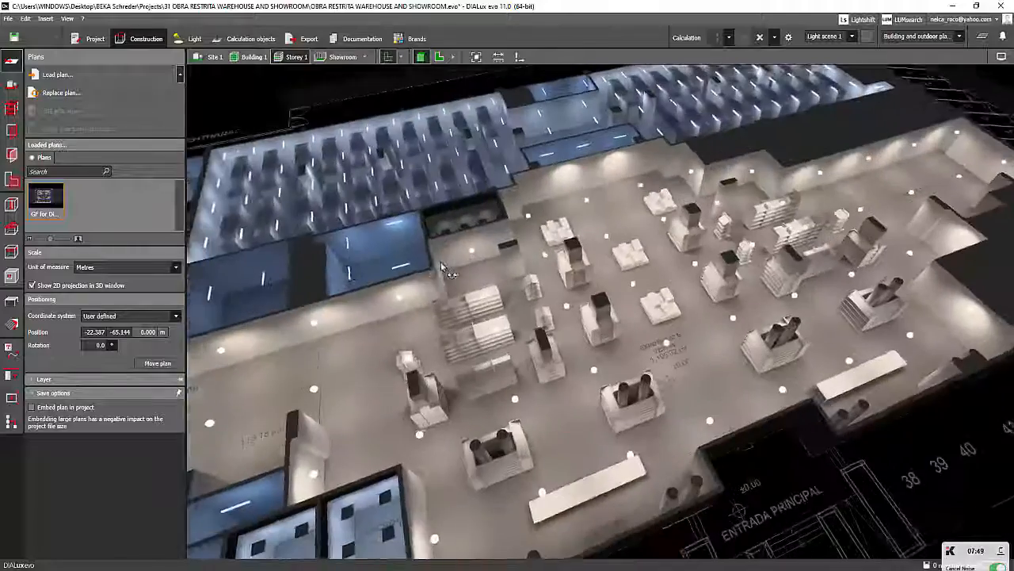
pyautogui.moveTo(441, 262); pyautogui.dragTo(341, 151, button='right')
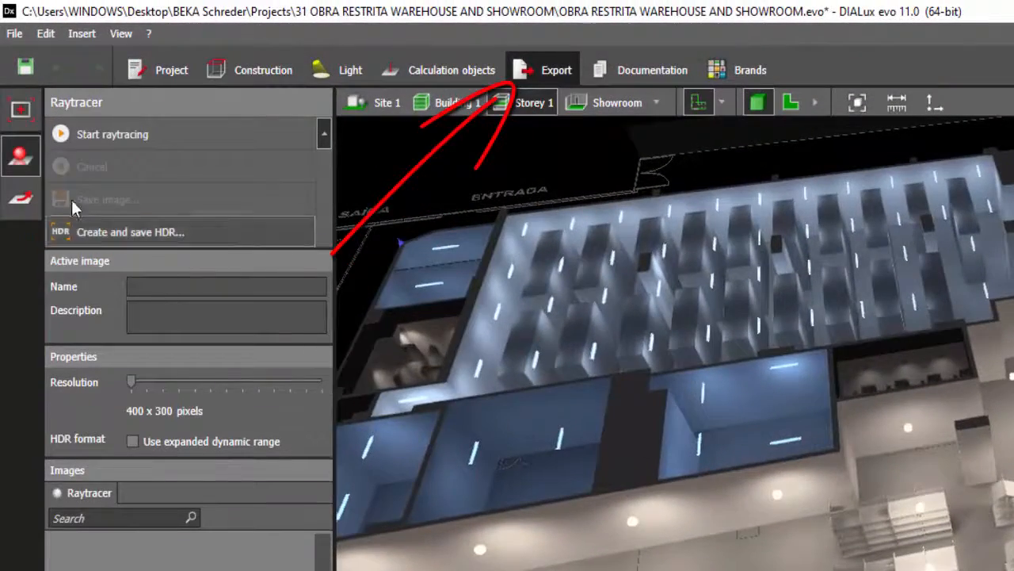
# - Frame the Storey 1 model from above and raytrace it at a resolution of 1280 x 720 pixels (HD)
pyautogui.moveTo(775, 424)
pyautogui.mouseDown(button='right')
pyautogui.moveTo(763, 422)
pyautogui.moveTo(789, 405)
pyautogui.moveTo(784, 414)
pyautogui.mouseUp(button='right')
pyautogui.scroll(1, 914, 401)
pyautogui.moveTo(914, 401); pyautogui.dragTo(849, 404, button='middle')
pyautogui.moveTo(841, 448)
pyautogui.mouseDown(button='right')
pyautogui.moveTo(842, 473)
pyautogui.moveTo(840, 442)
pyautogui.moveTo(834, 450)
pyautogui.mouseUp(button='right')
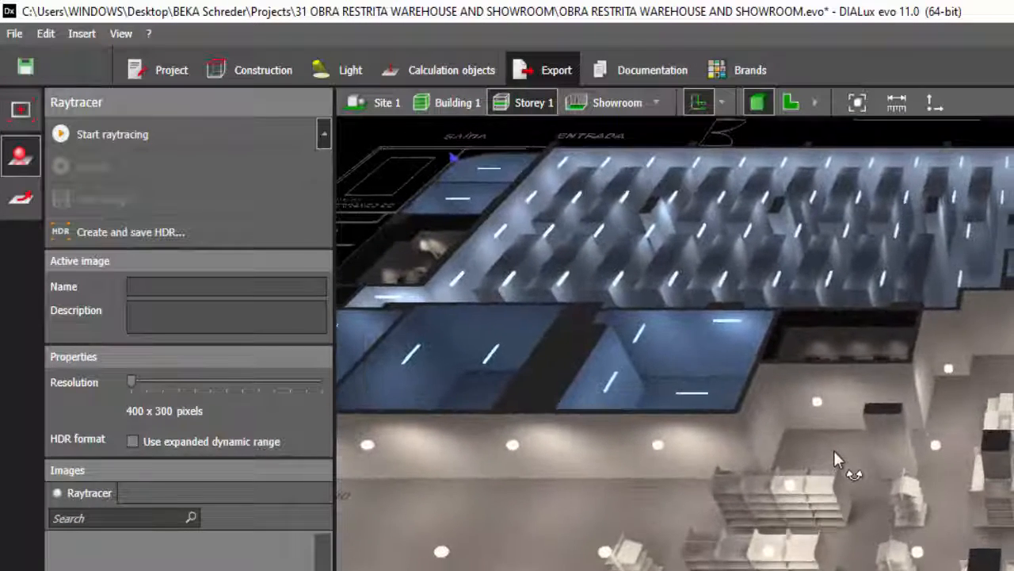
pyautogui.moveTo(131, 384); pyautogui.dragTo(191, 388)
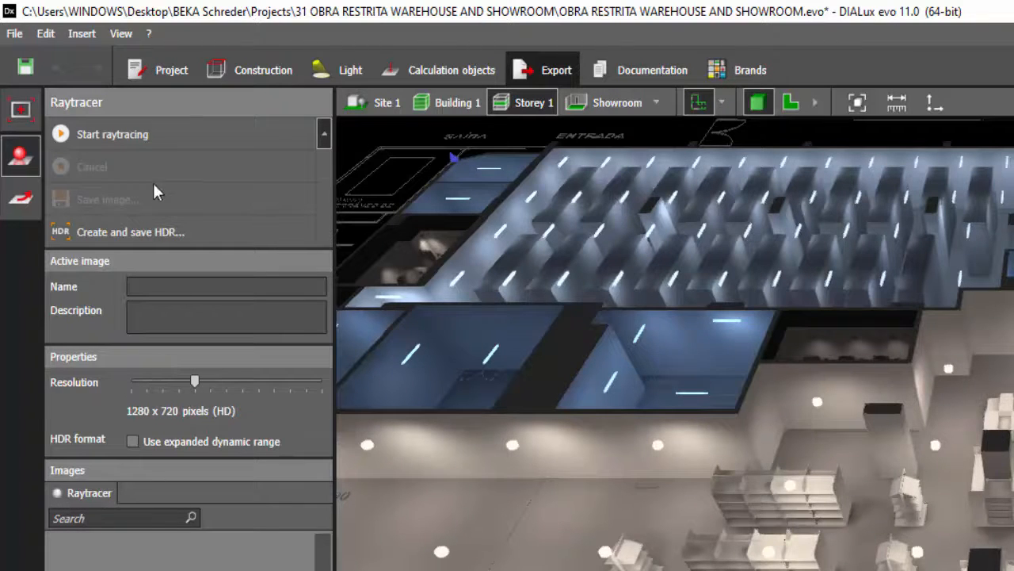
pyautogui.click(127, 134)
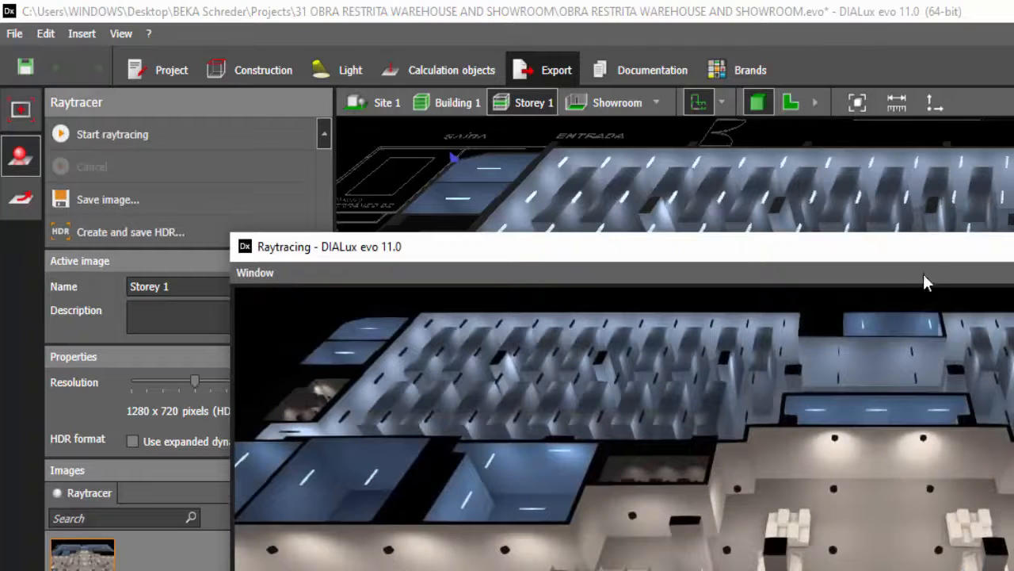
pyautogui.moveTo(984, 253); pyautogui.dragTo(1013, 128)
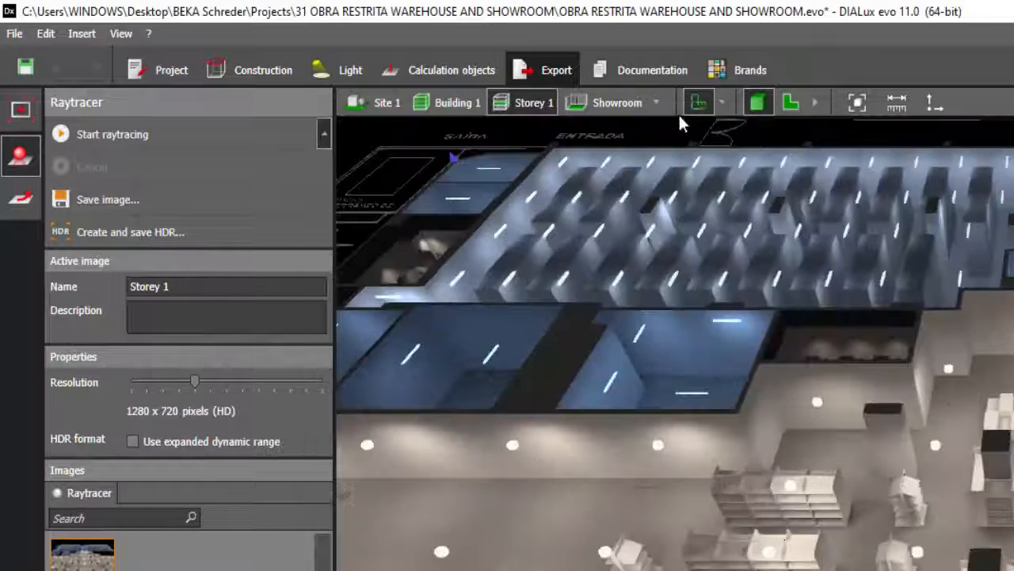
# - Switch to the Showroom room, frame an interior view between the shelves and raytrace it
pyautogui.click(617, 103)
pyautogui.moveTo(729, 489); pyautogui.dragTo(951, 442, button='right')
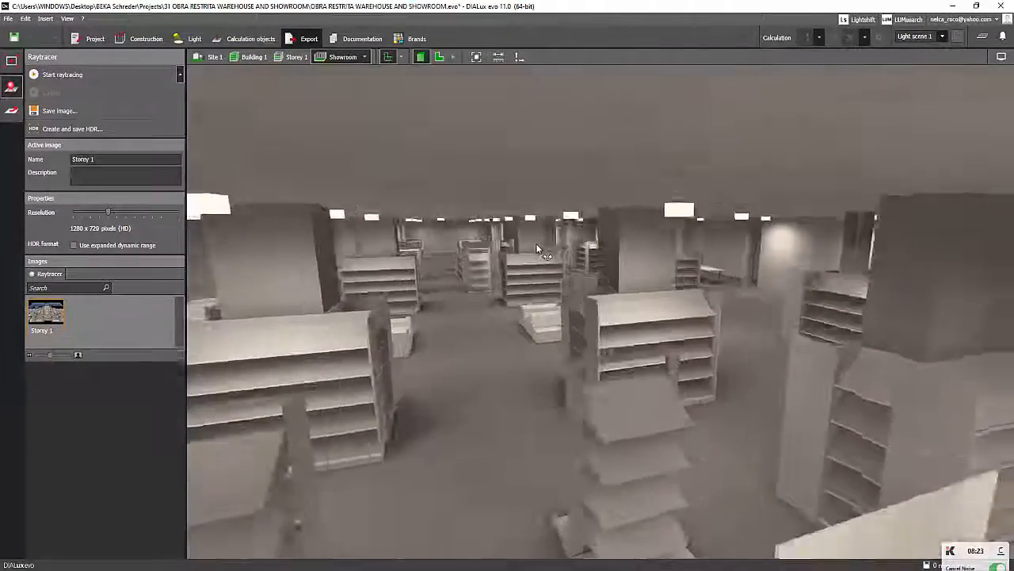
pyautogui.moveTo(536, 250); pyautogui.dragTo(507, 297, button='right')
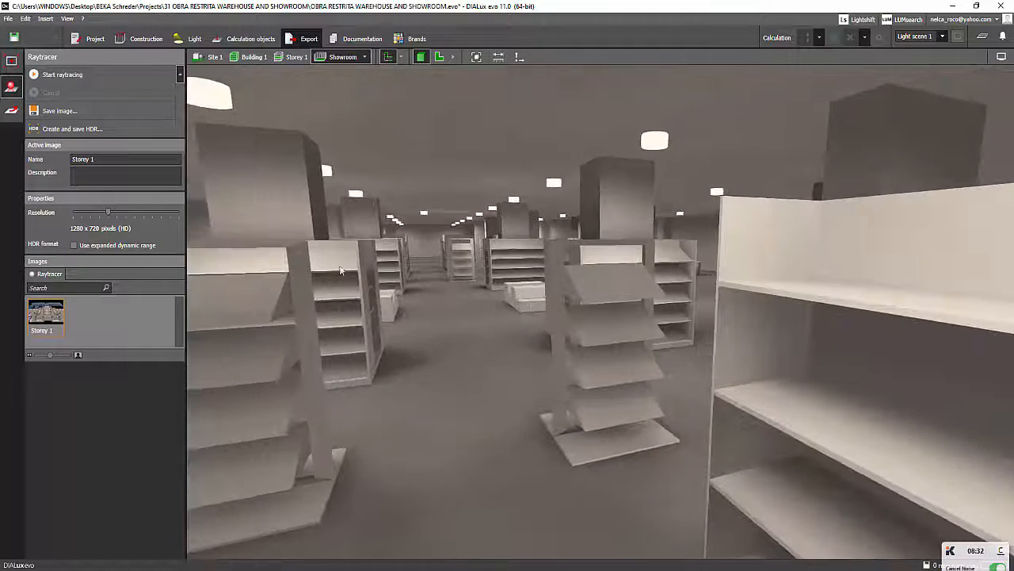
pyautogui.click(64, 75)
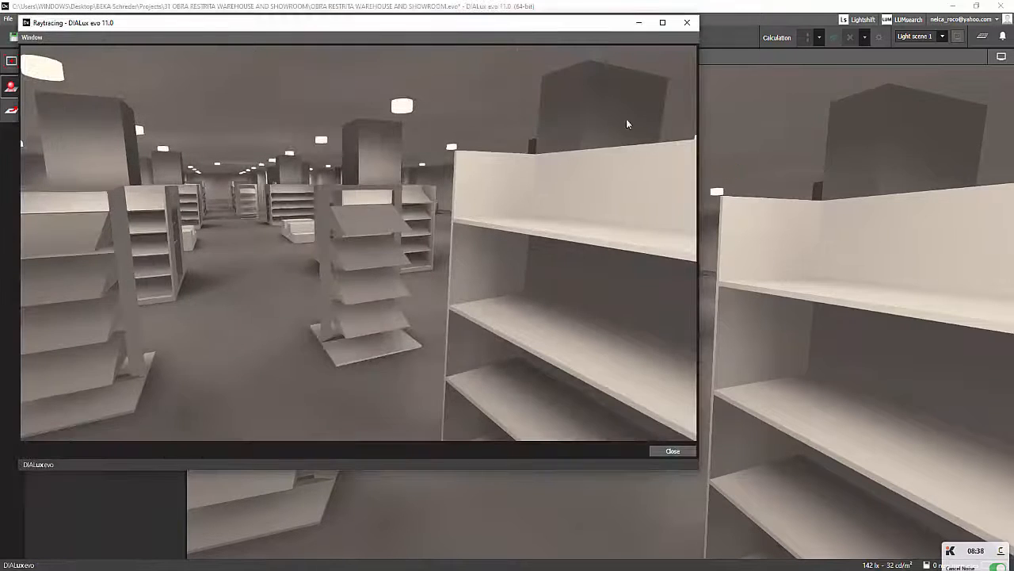
# - Inspect the raytraced showroom image beside the model view and close the raytracing window
pyautogui.moveTo(559, 26); pyautogui.dragTo(762, 132)
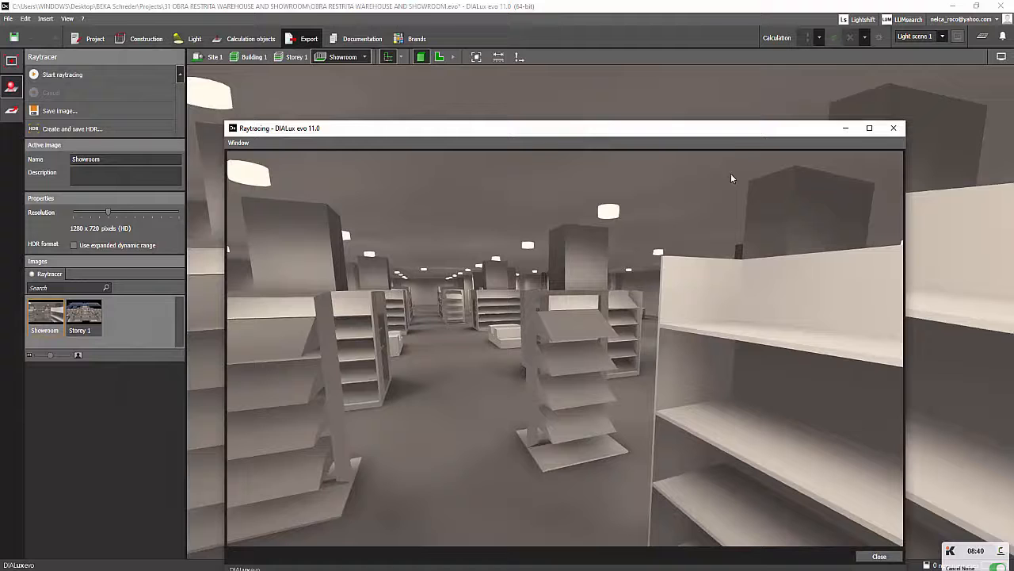
pyautogui.click(38, 435)
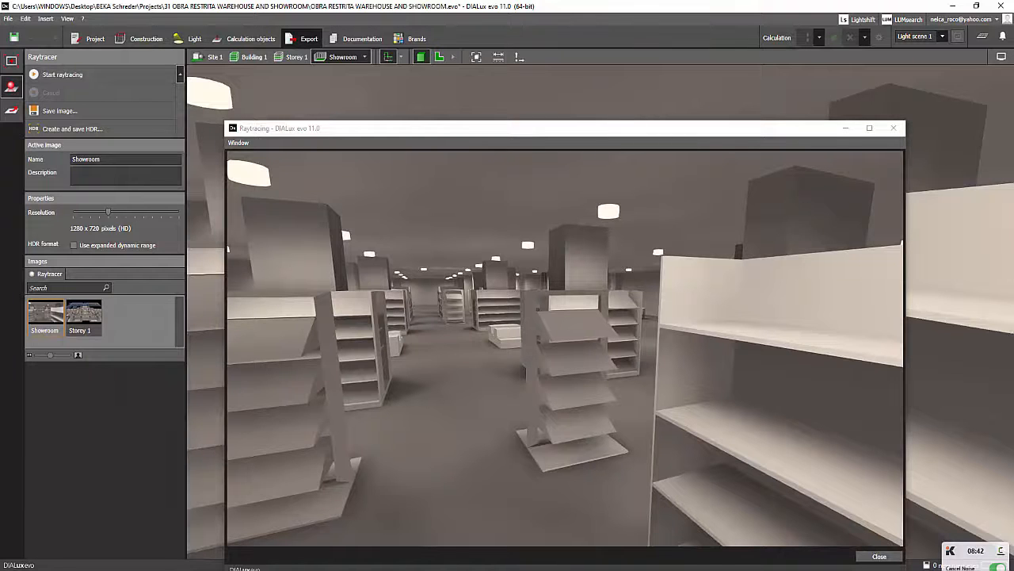
pyautogui.click(893, 128)
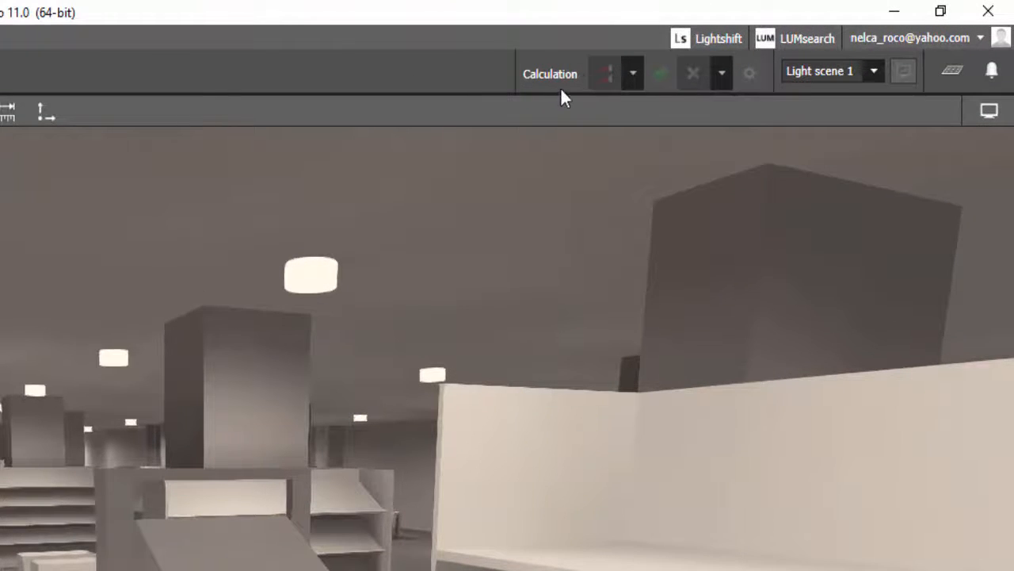
# - Switch to the construction mode and examine the calculated showroom lighting from above and from inside among the shelves and display platforms
pyautogui.click(572, 72)
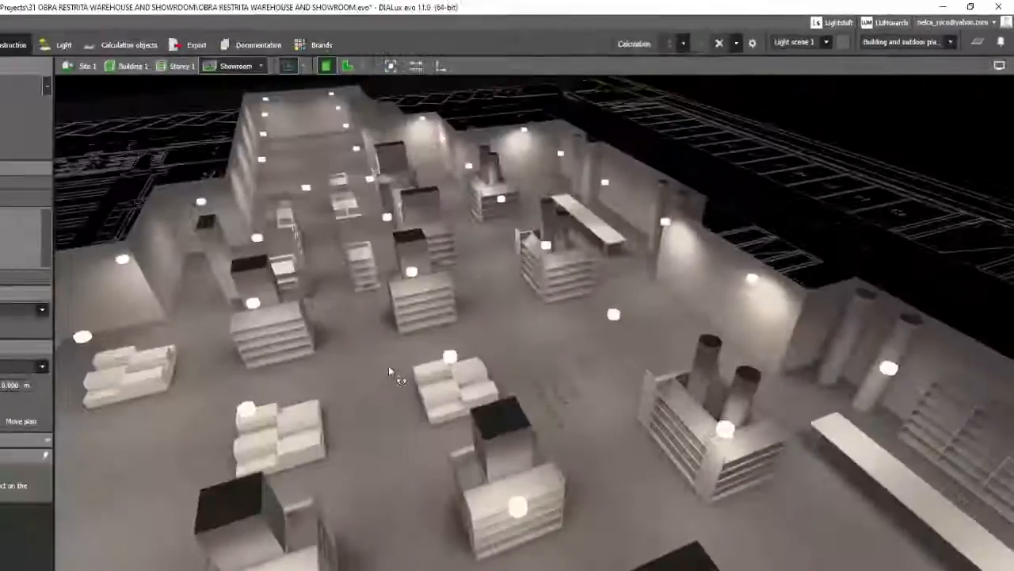
pyautogui.moveTo(388, 366); pyautogui.dragTo(598, 254, button='right')
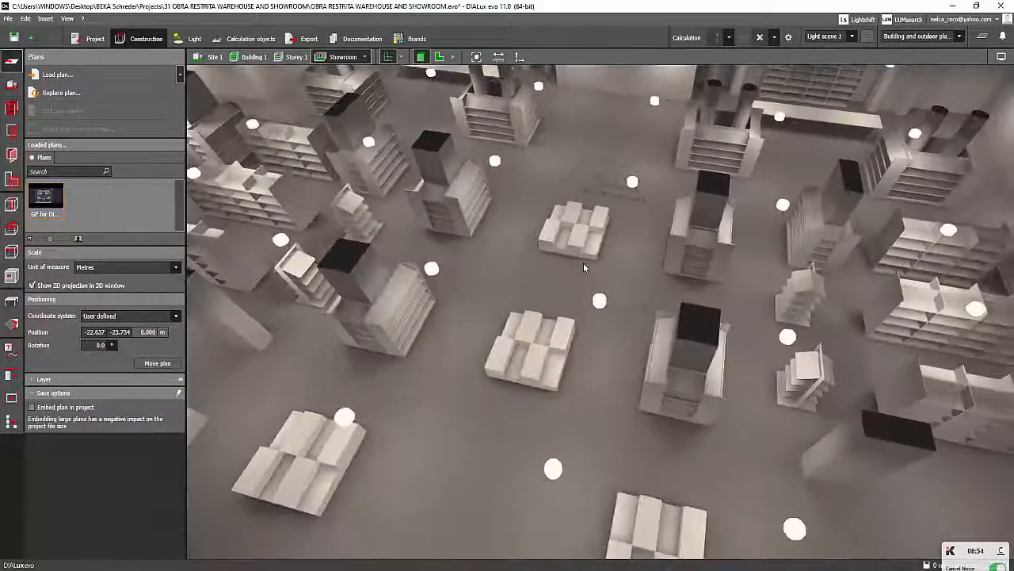
pyautogui.scroll(-5, 583, 267)
pyautogui.scroll(4, 553, 209)
pyautogui.scroll(3, 582, 270)
pyautogui.moveTo(590, 266)
pyautogui.mouseDown(button='right')
pyautogui.moveTo(601, 265)
pyautogui.moveTo(590, 275)
pyautogui.mouseUp(button='right')
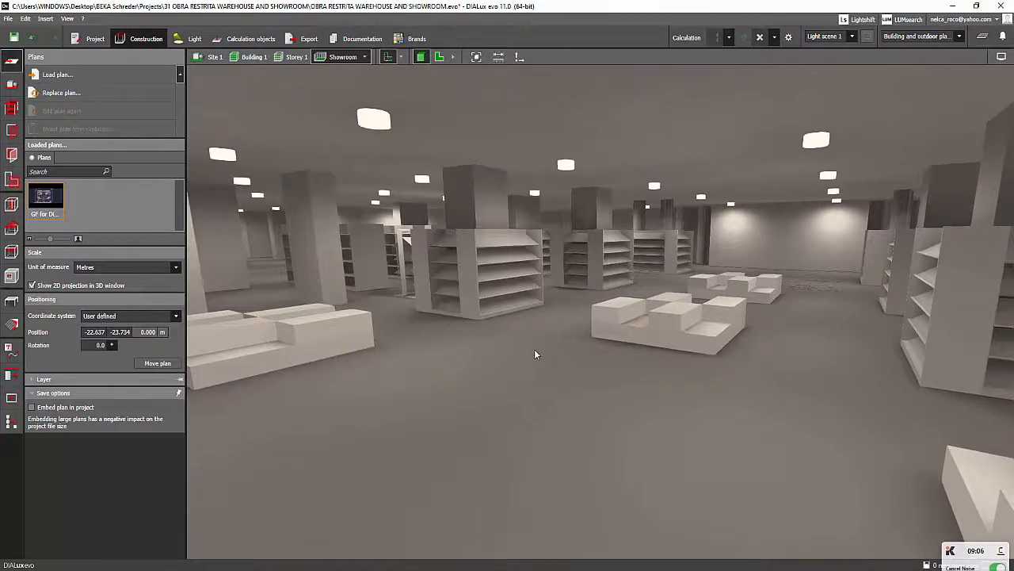
pyautogui.moveTo(513, 356); pyautogui.dragTo(527, 351, button='right')
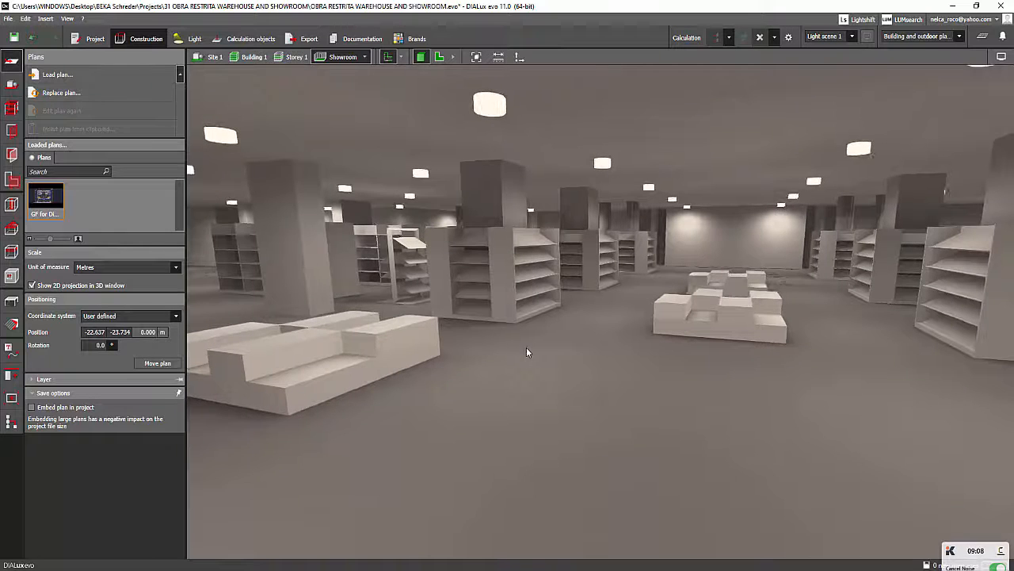